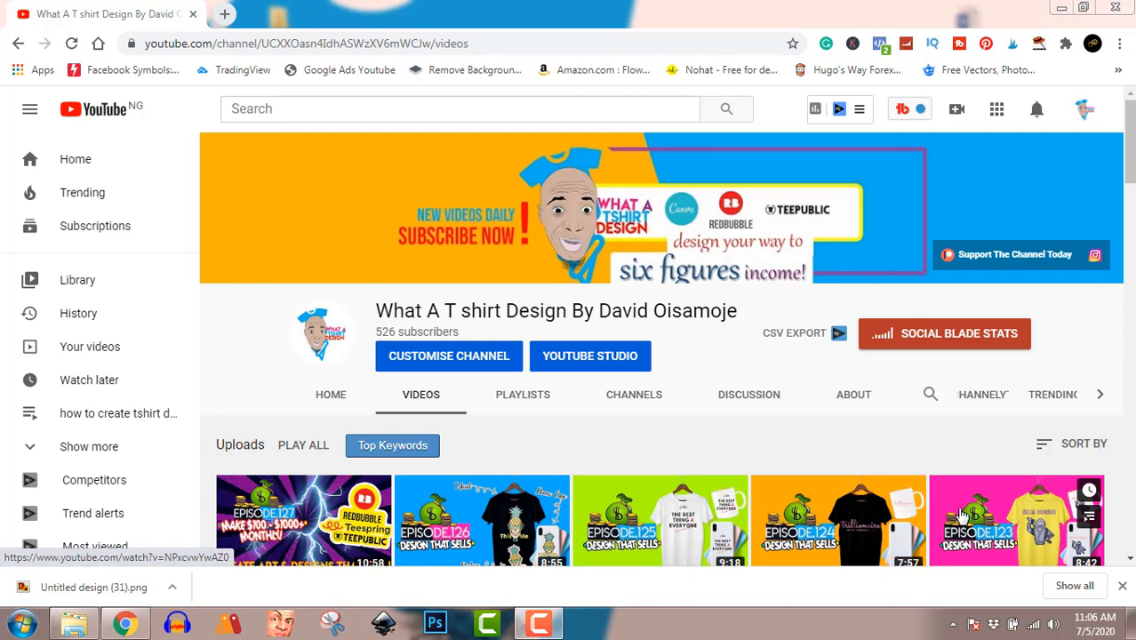
# Dismiss the download bar and browse through the channel's uploaded T-shirt design videos.
pyautogui.click(1122, 586)
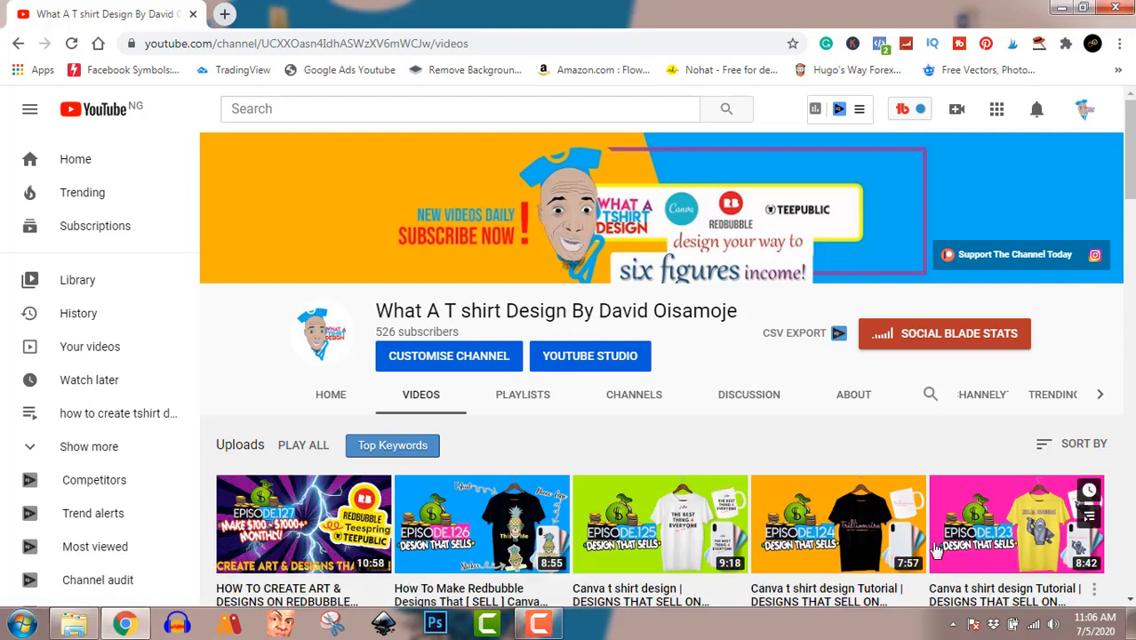
pyautogui.scroll(-9, 936, 551)
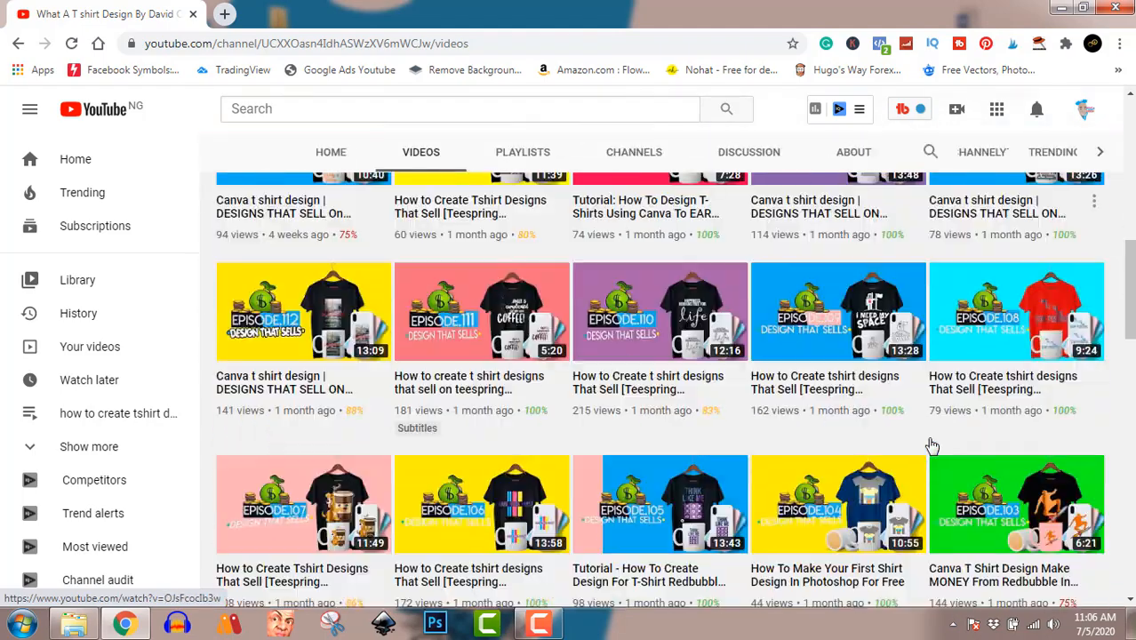
pyautogui.scroll(-15, 931, 445)
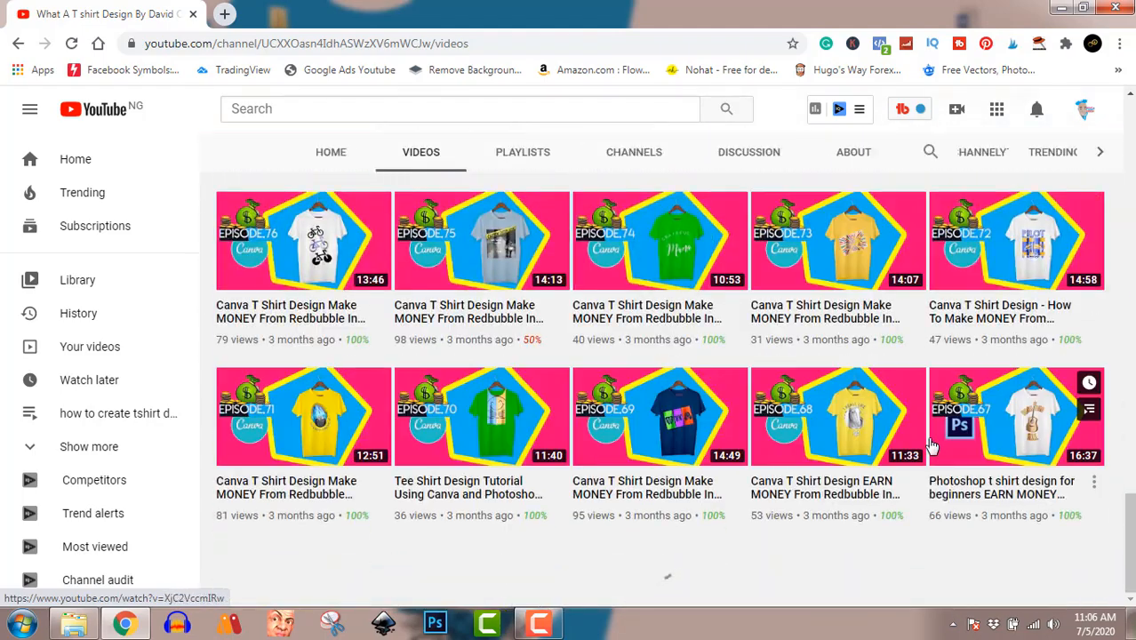
pyautogui.scroll(20, 932, 445)
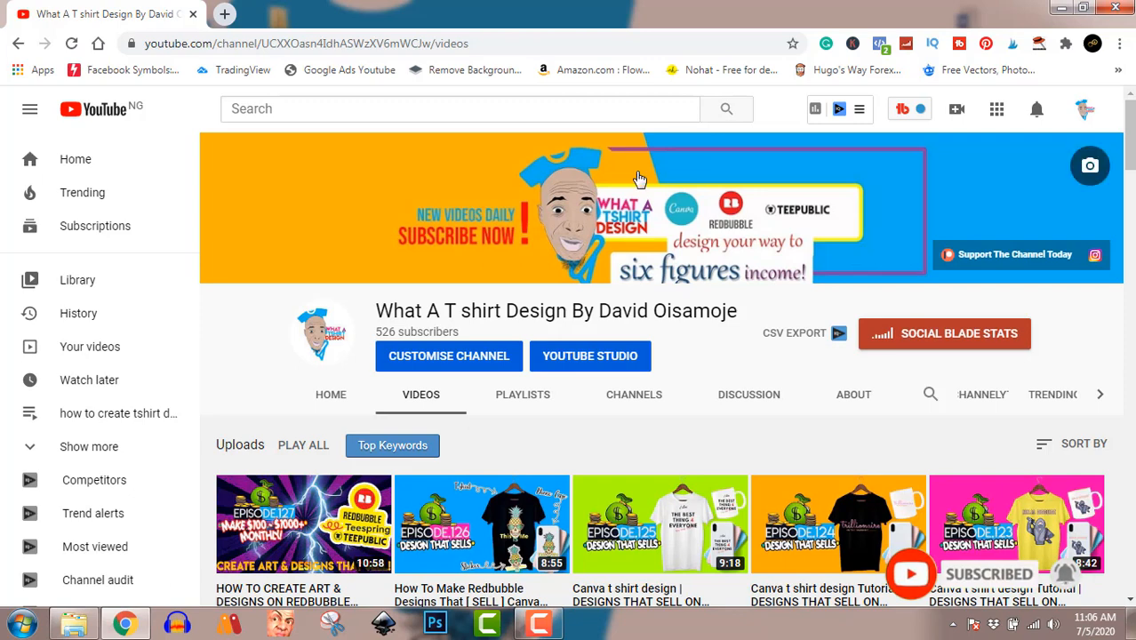
# Open Canva in a new tab and create a custom design measuring 4500 × 5400 px.
pyautogui.click(225, 15)
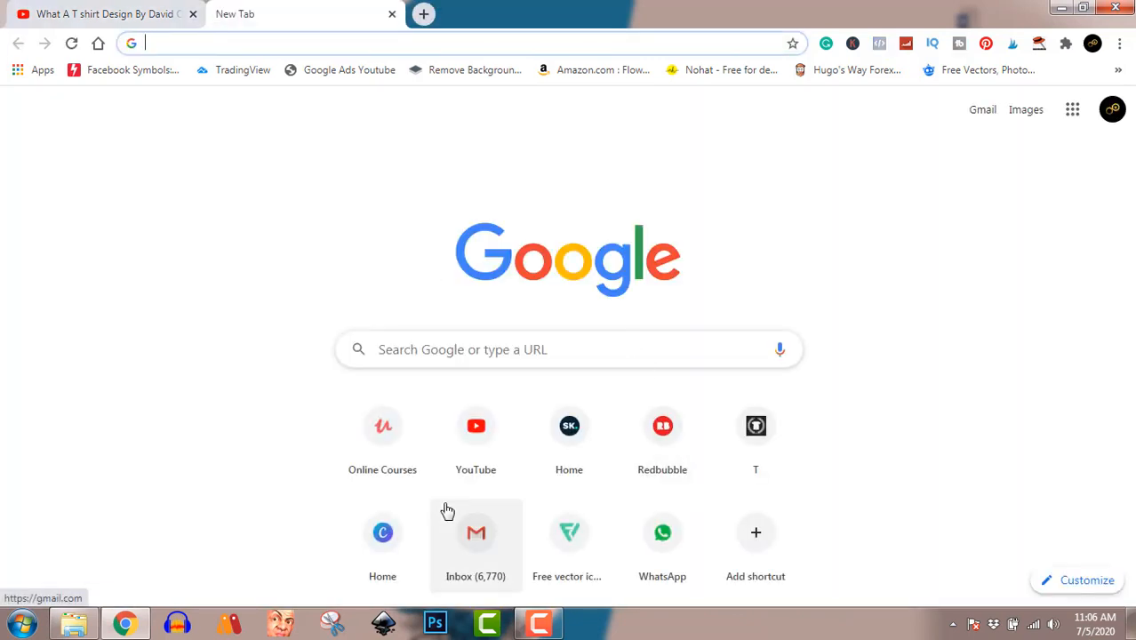
pyautogui.click(386, 541)
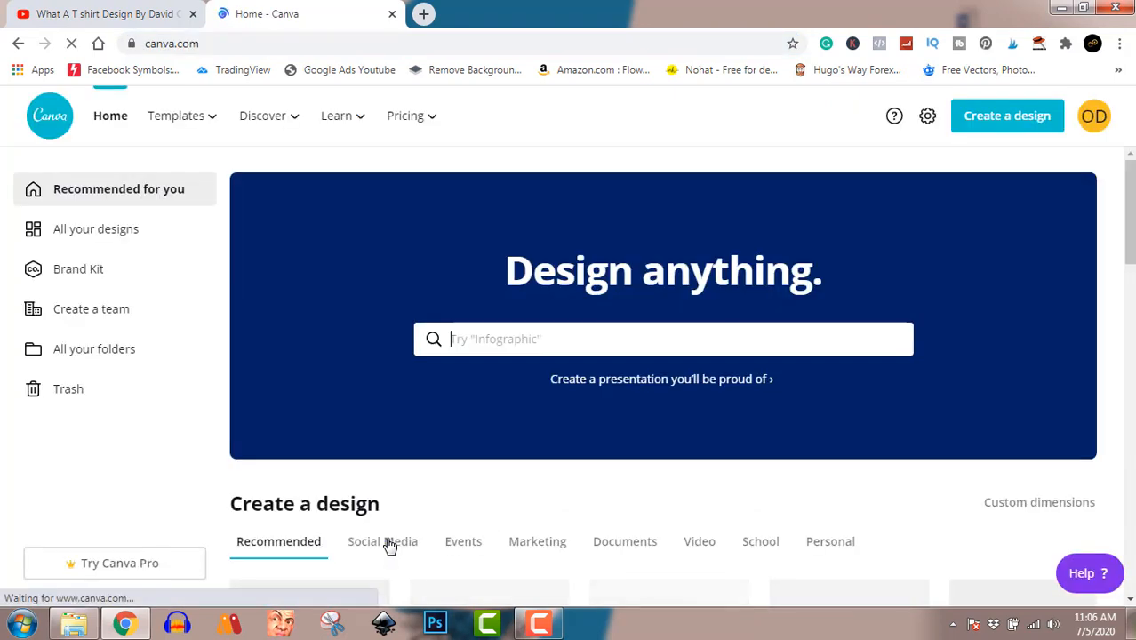
pyautogui.click(993, 119)
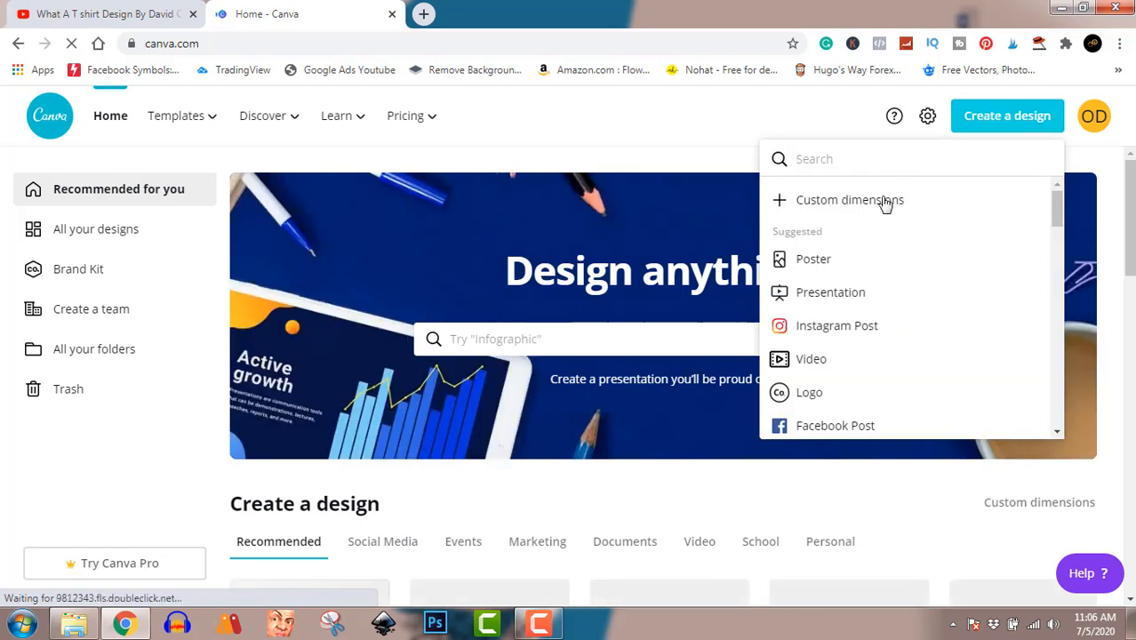
pyautogui.click(884, 201)
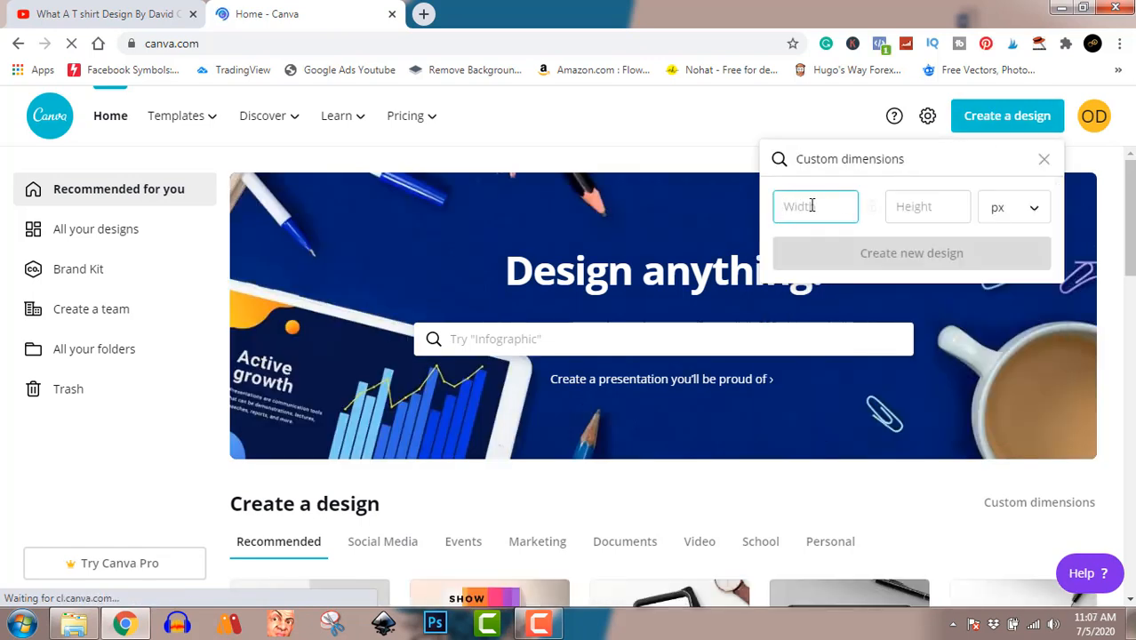
pyautogui.write('4500')
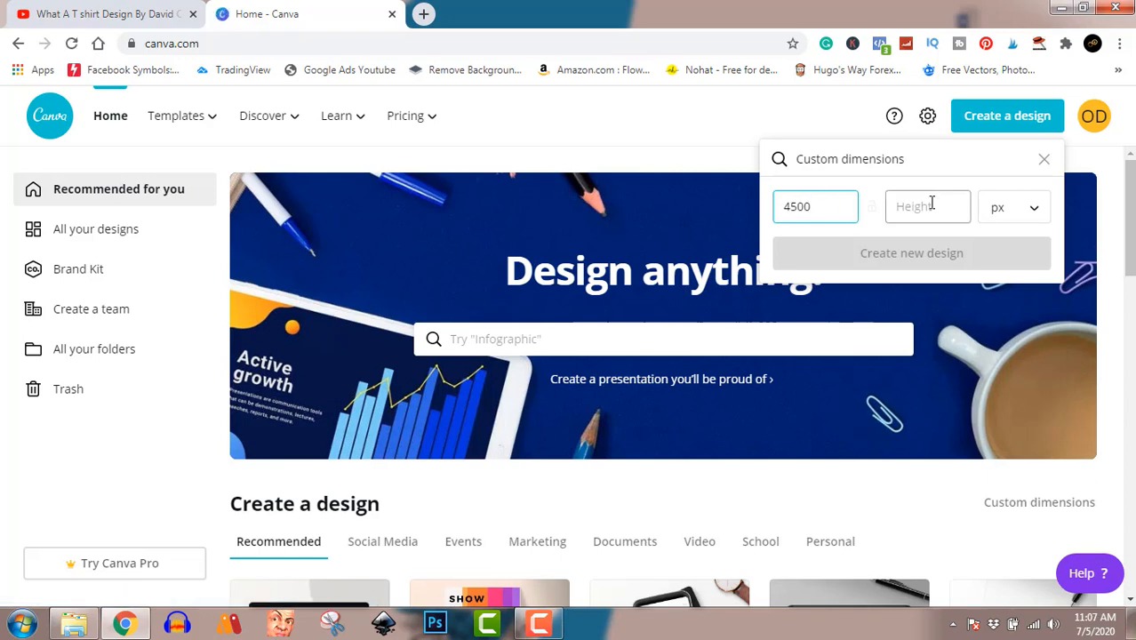
pyautogui.click(932, 203)
pyautogui.write('5400')
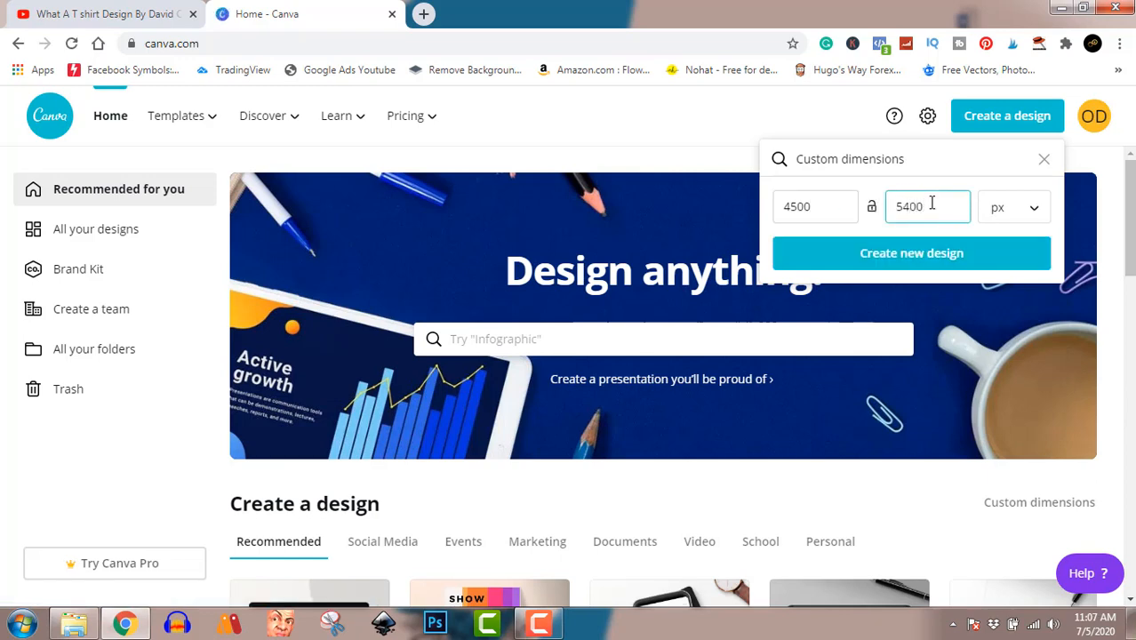
pyautogui.click(967, 263)
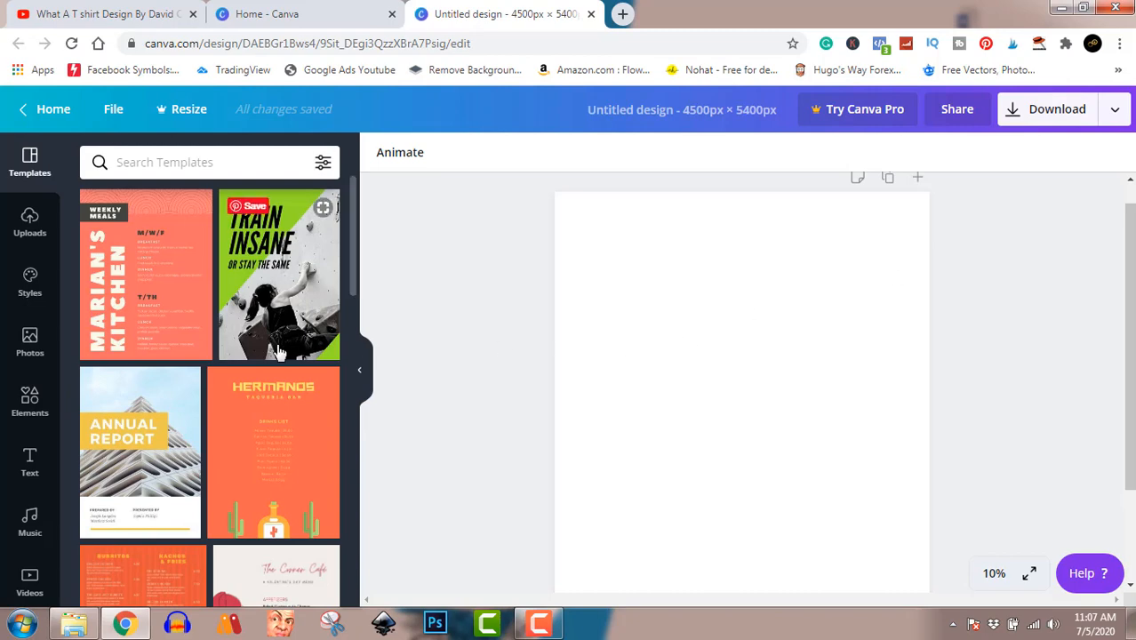
# Search the design elements for "usa".
pyautogui.click(16, 416)
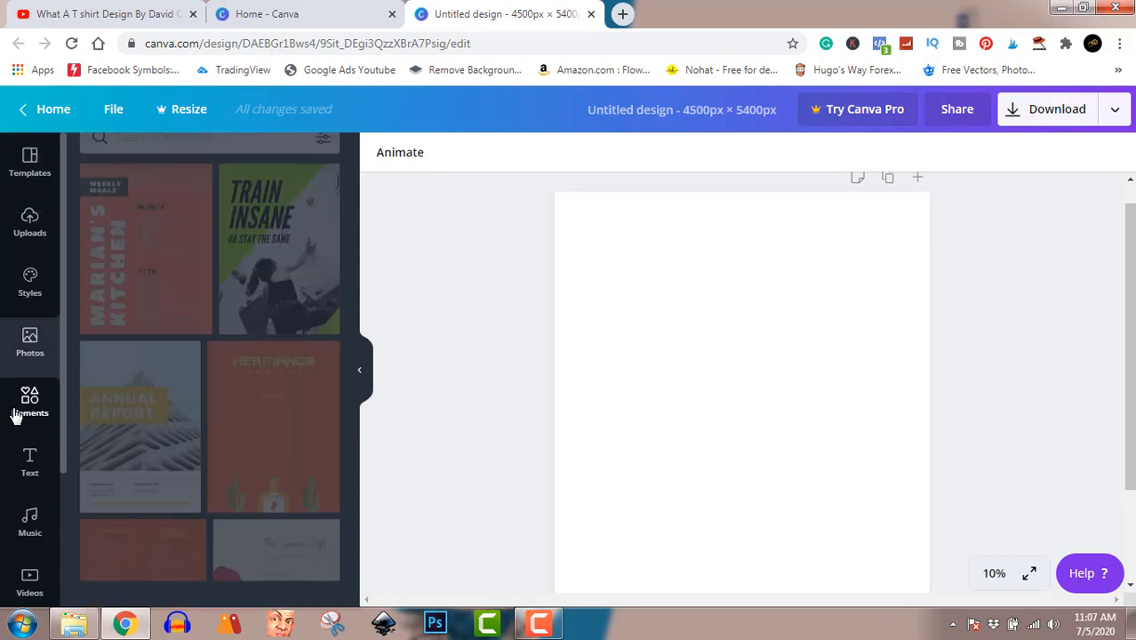
pyautogui.click(203, 160)
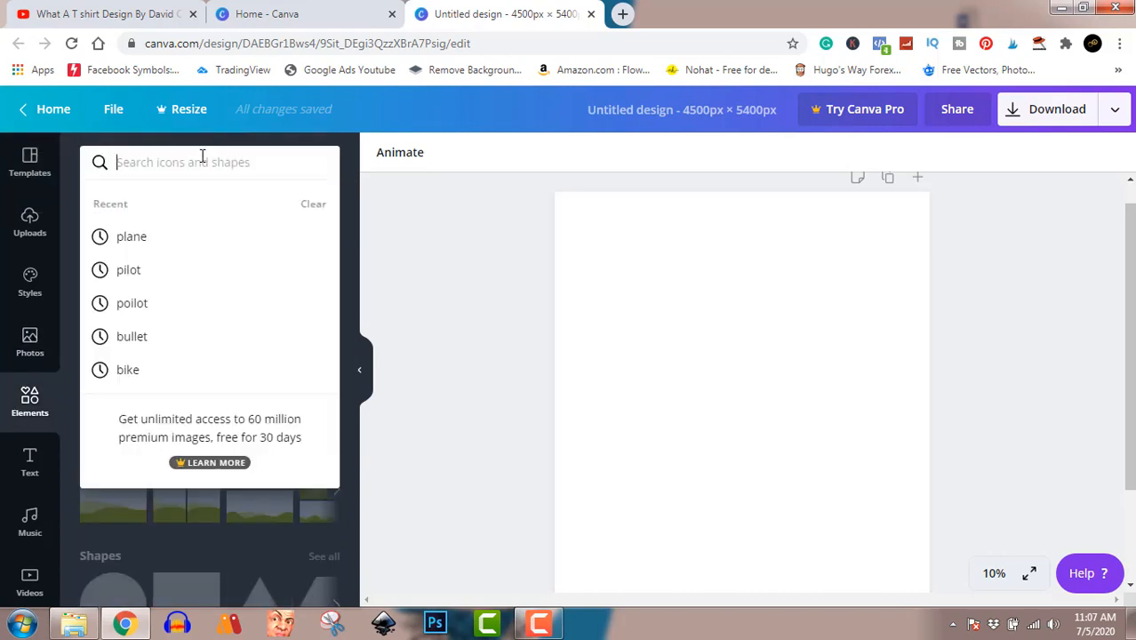
pyautogui.write('usa')
pyautogui.press('Return')
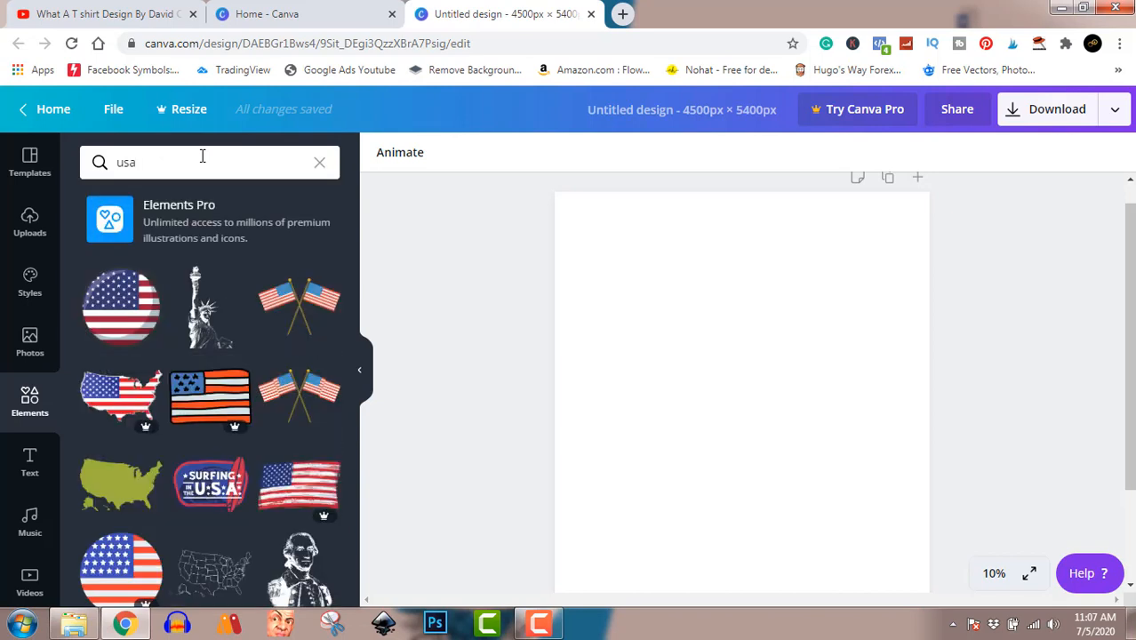
# Add the half-length Statue of Liberty graphic, enlarge it to about 1,786 × 3,297 px and centre it on the canvas.
pyautogui.click(203, 305)
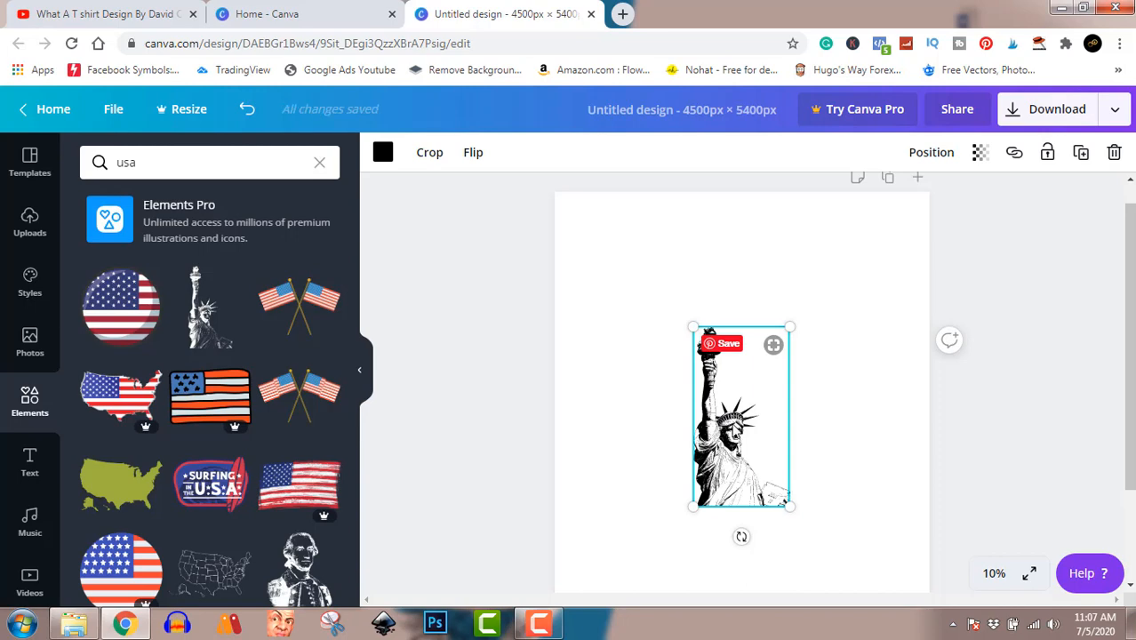
pyautogui.moveTo(729, 423); pyautogui.dragTo(737, 345)
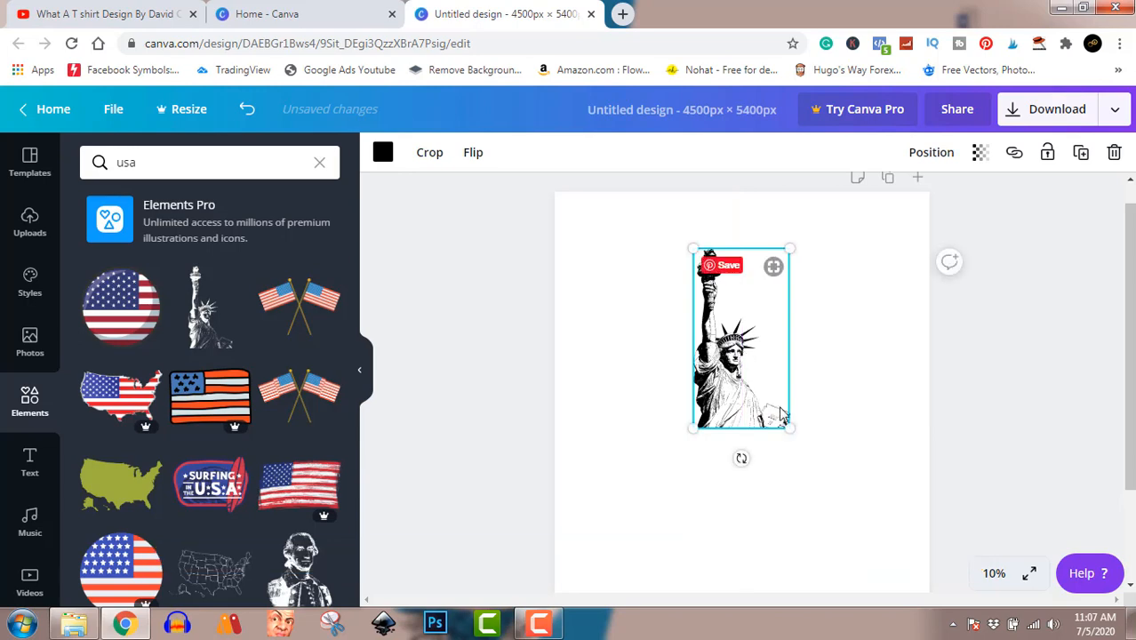
pyautogui.moveTo(787, 427); pyautogui.dragTo(860, 509)
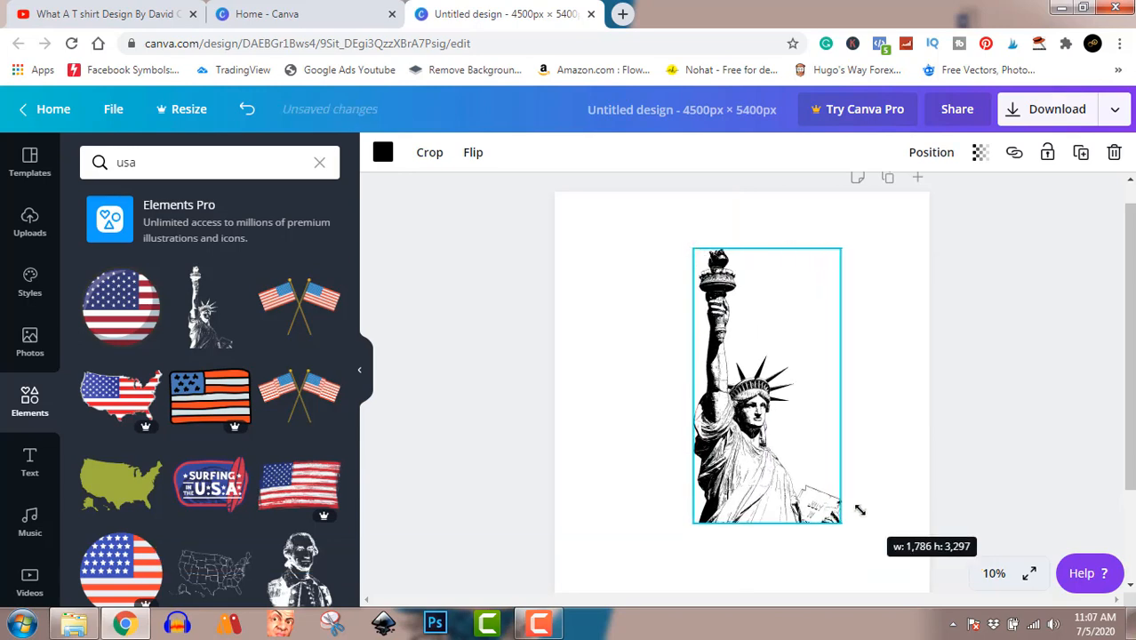
pyautogui.moveTo(859, 509); pyautogui.dragTo(859, 509)
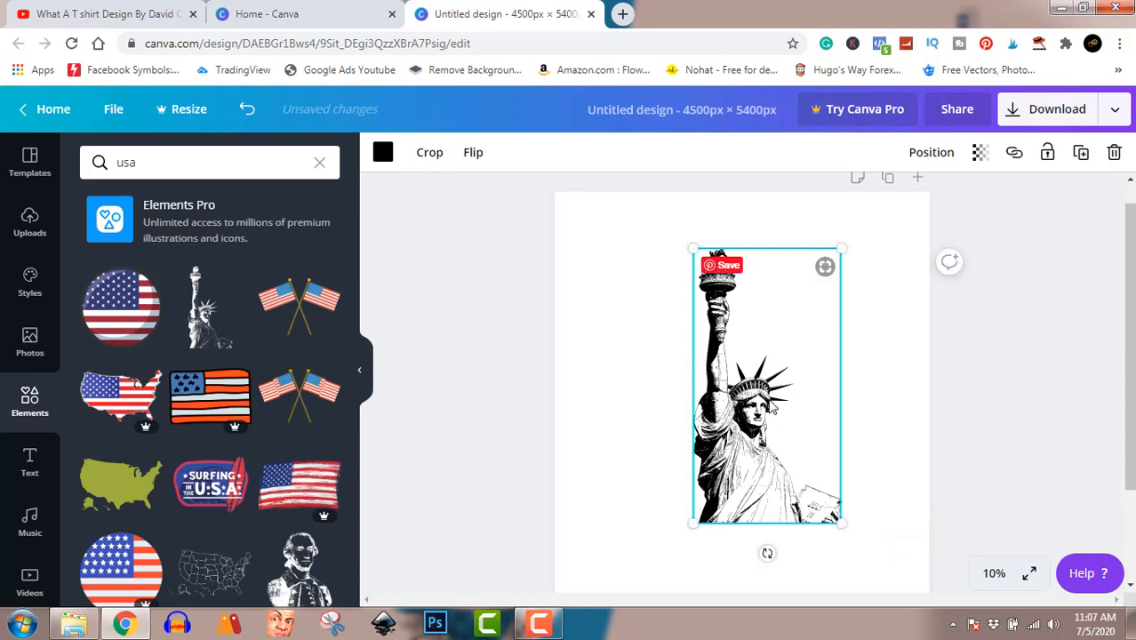
pyautogui.moveTo(772, 406); pyautogui.dragTo(742, 410)
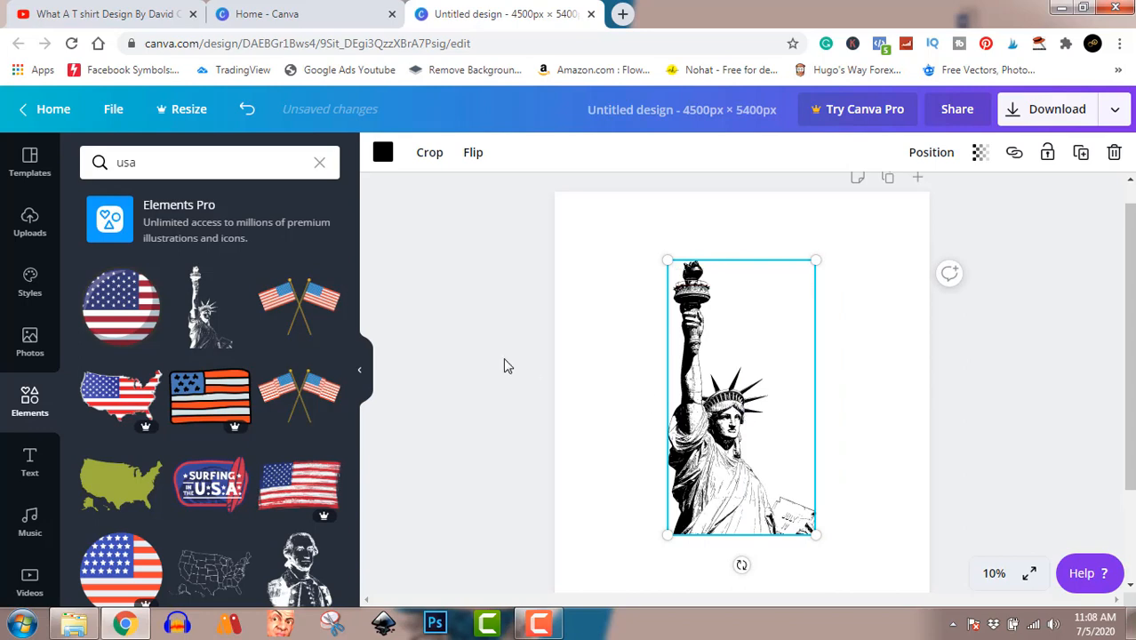
# Replace the half-length statue with the full-length Statue of Liberty on its pedestal, enlarged to about 1,632 × 3,600 px and centred on the page.
pyautogui.scroll(-4, 205, 374)
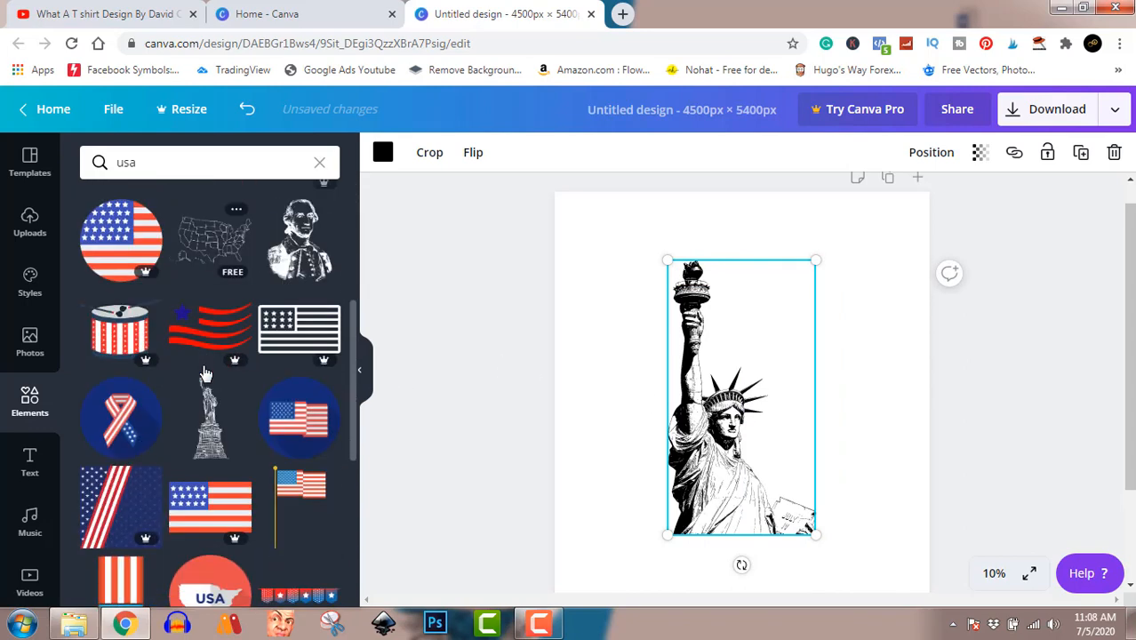
pyautogui.scroll(-2, 204, 374)
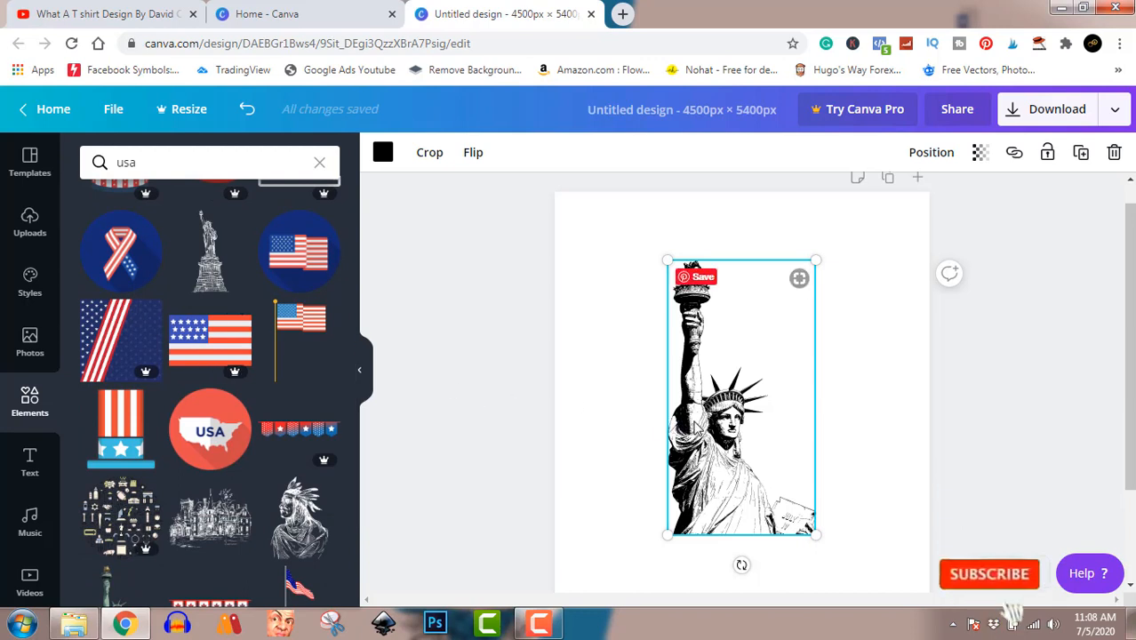
pyautogui.press('Delete')
pyautogui.click(210, 252)
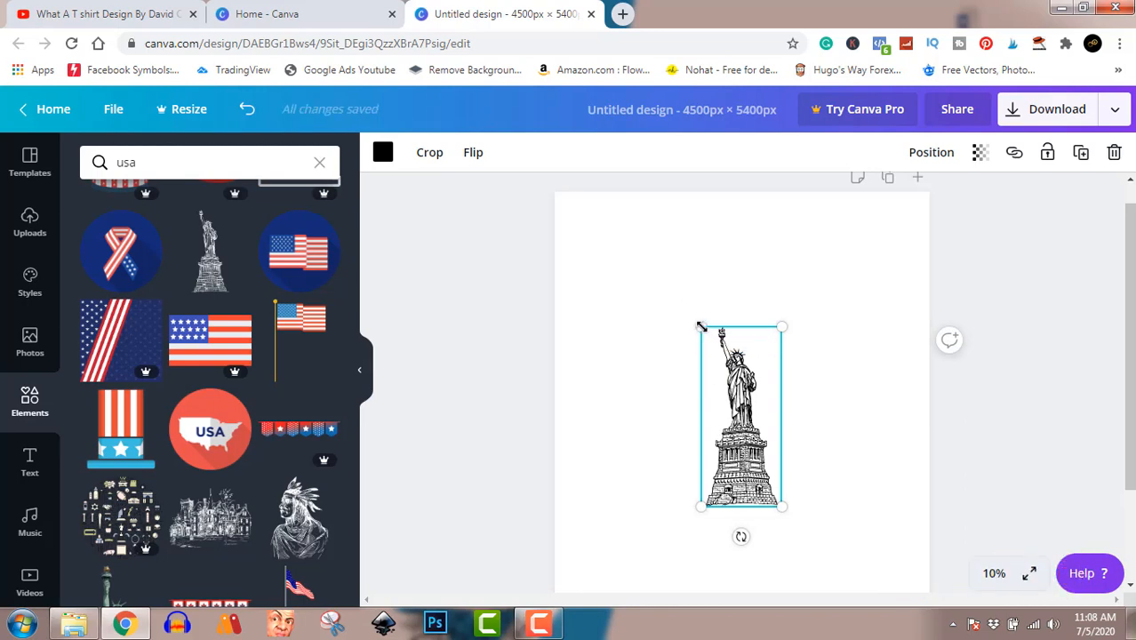
pyautogui.moveTo(699, 327); pyautogui.dragTo(578, 233)
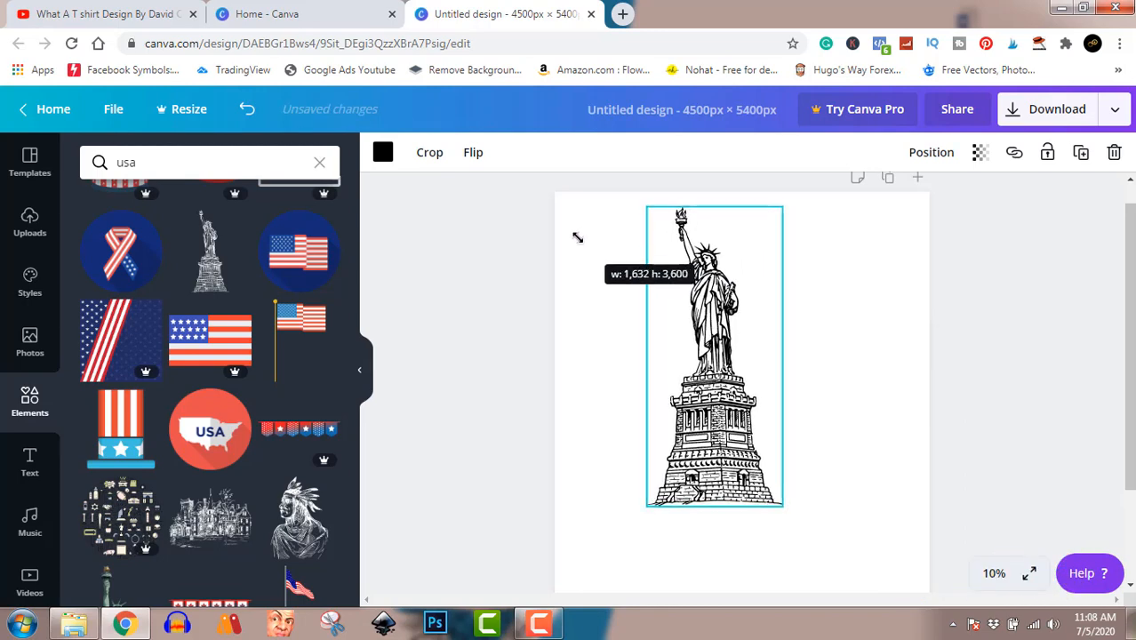
pyautogui.moveTo(728, 332); pyautogui.dragTo(766, 378)
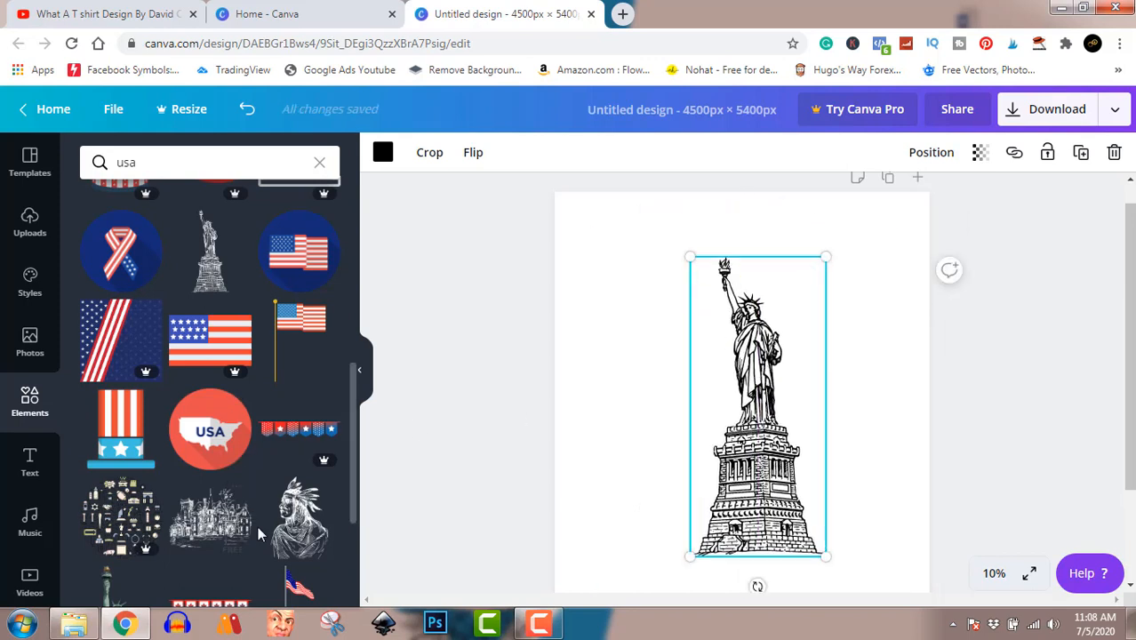
# Add the cartoon bald eagle head from the results and position it over the statue's pedestal.
pyautogui.scroll(-5, 258, 528)
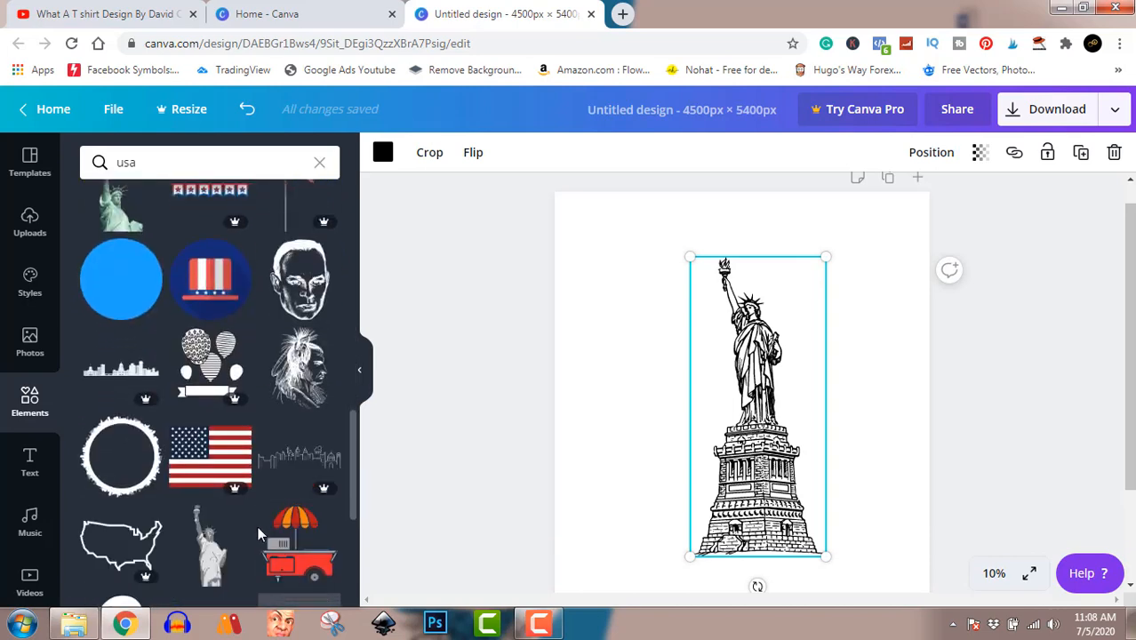
pyautogui.scroll(-3, 258, 526)
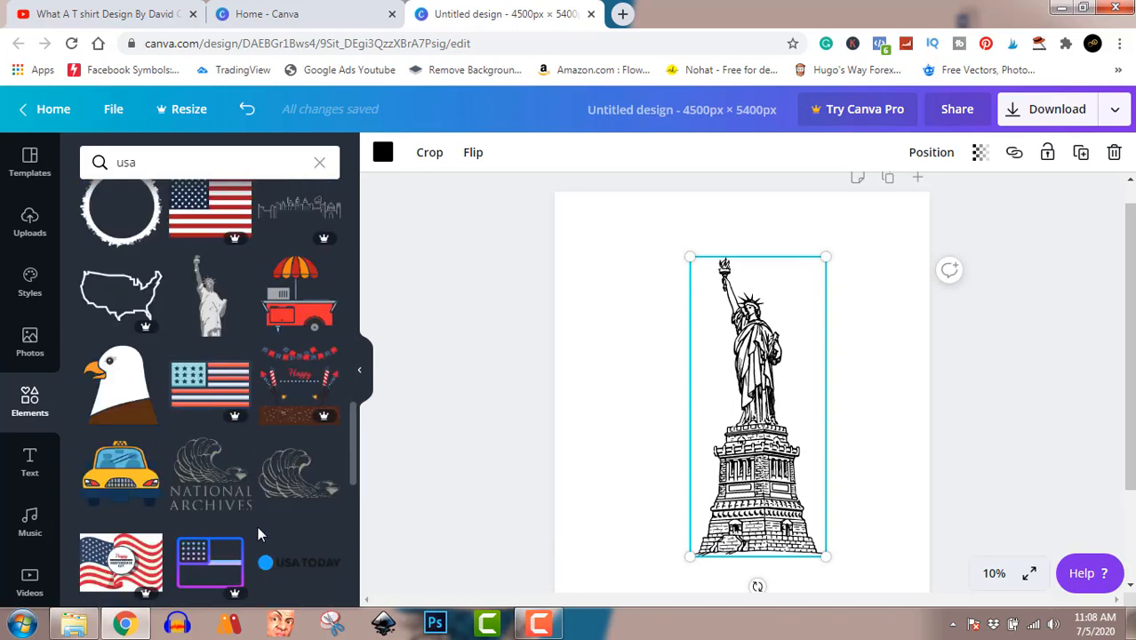
pyautogui.click(120, 396)
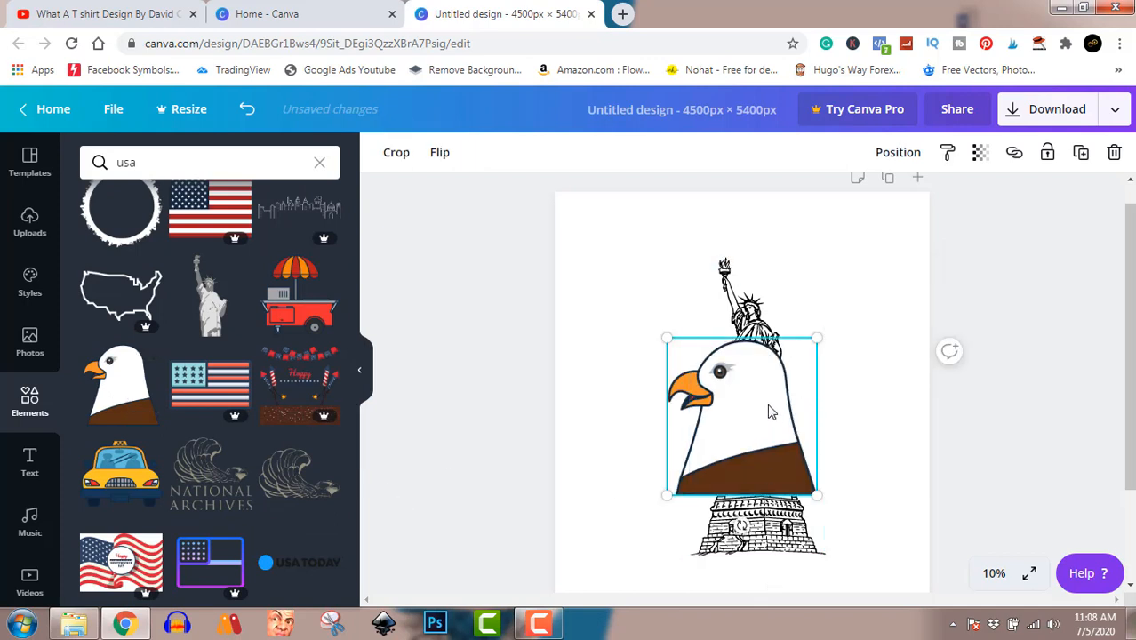
pyautogui.moveTo(769, 408); pyautogui.dragTo(782, 470)
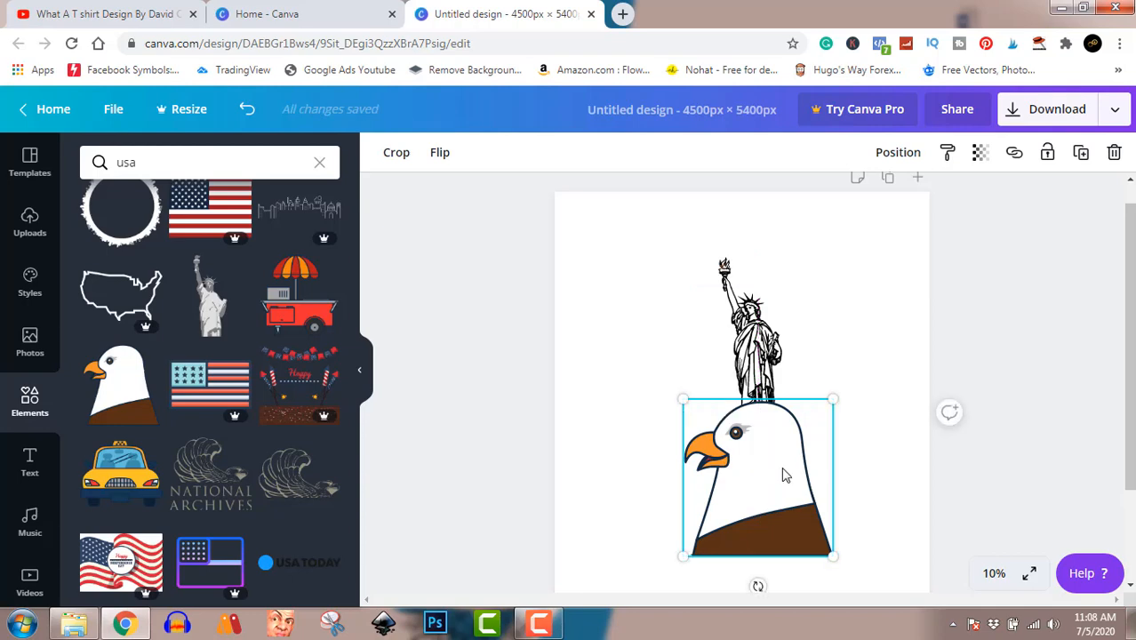
pyautogui.click(977, 326)
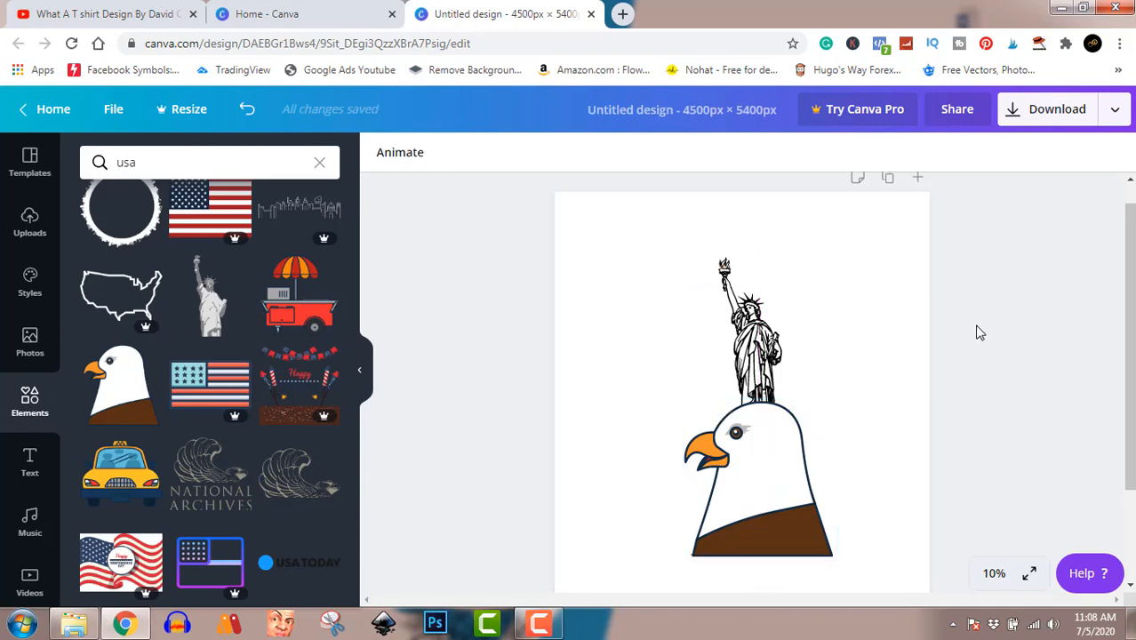
pyautogui.scroll(-3, 978, 349)
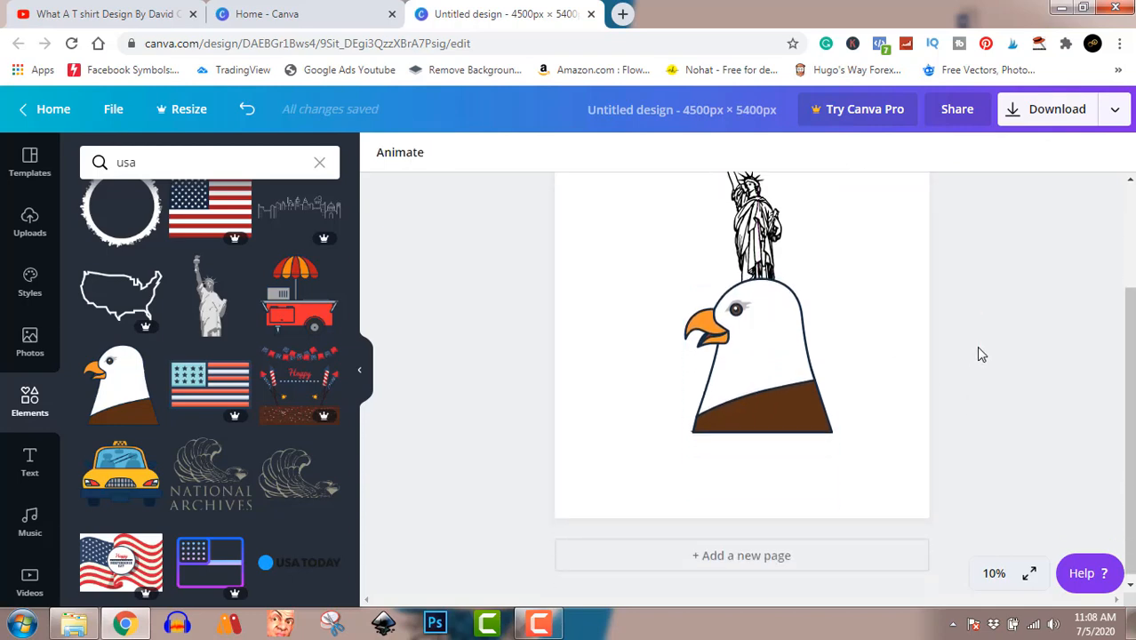
pyautogui.scroll(2, 981, 355)
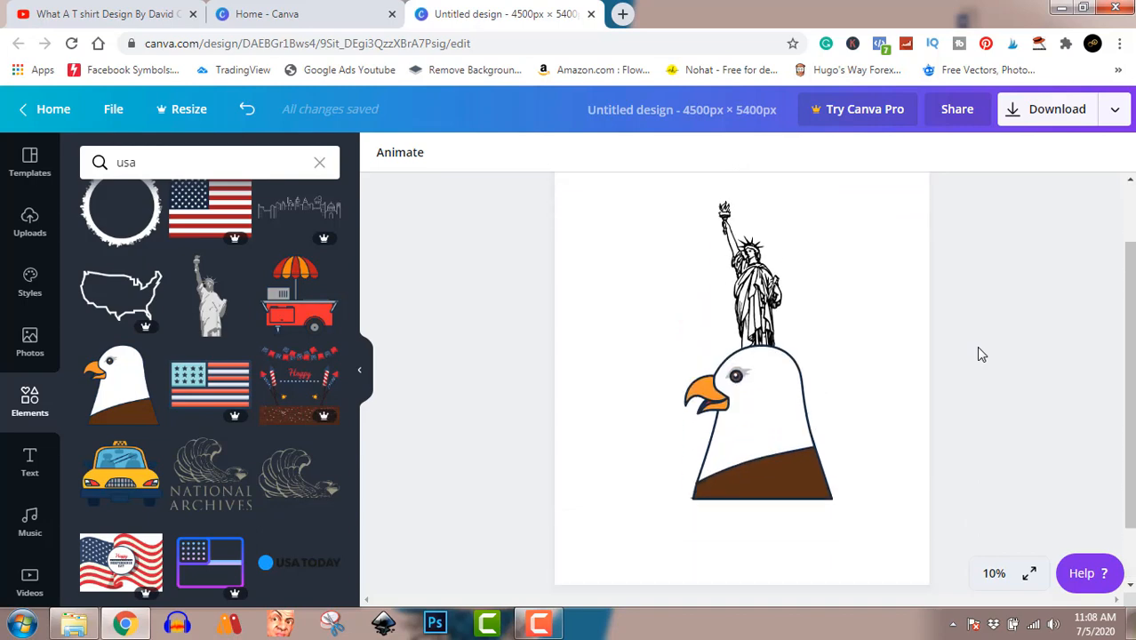
pyautogui.scroll(2, 981, 355)
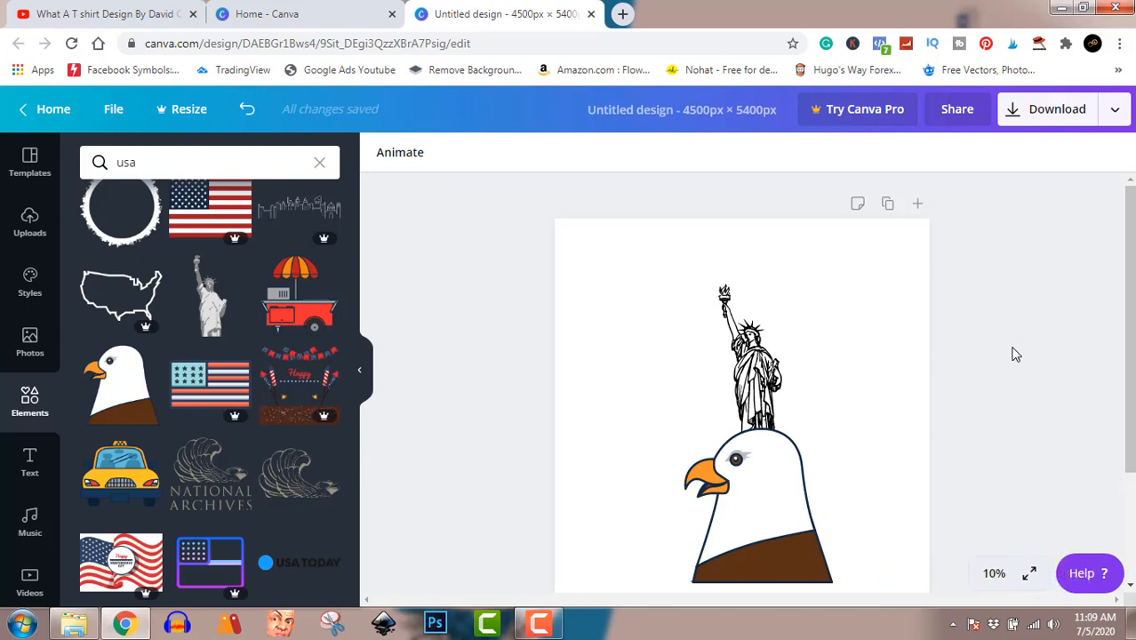
# Download the design as a PNG and dismiss the Canva Pro offer.
pyautogui.click(1049, 117)
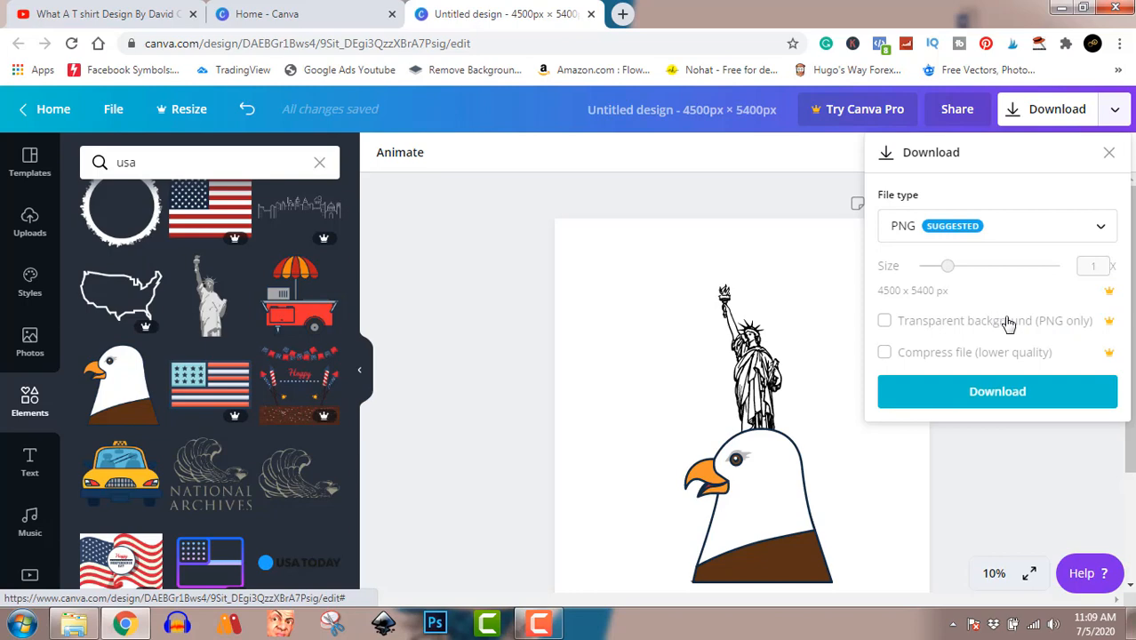
pyautogui.click(1028, 392)
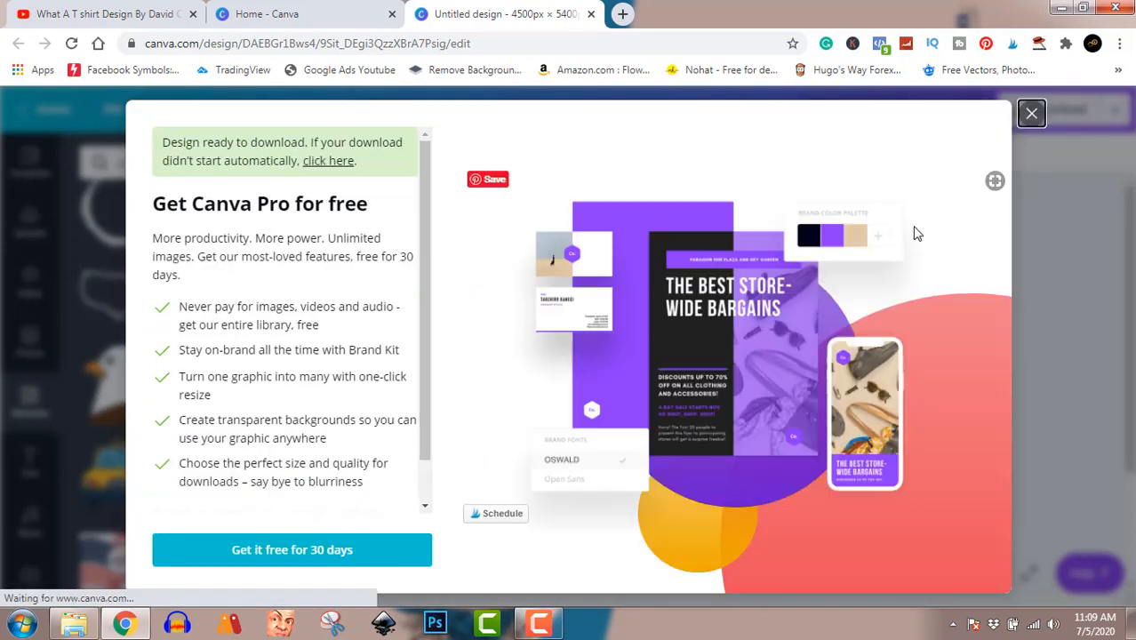
pyautogui.click(1025, 113)
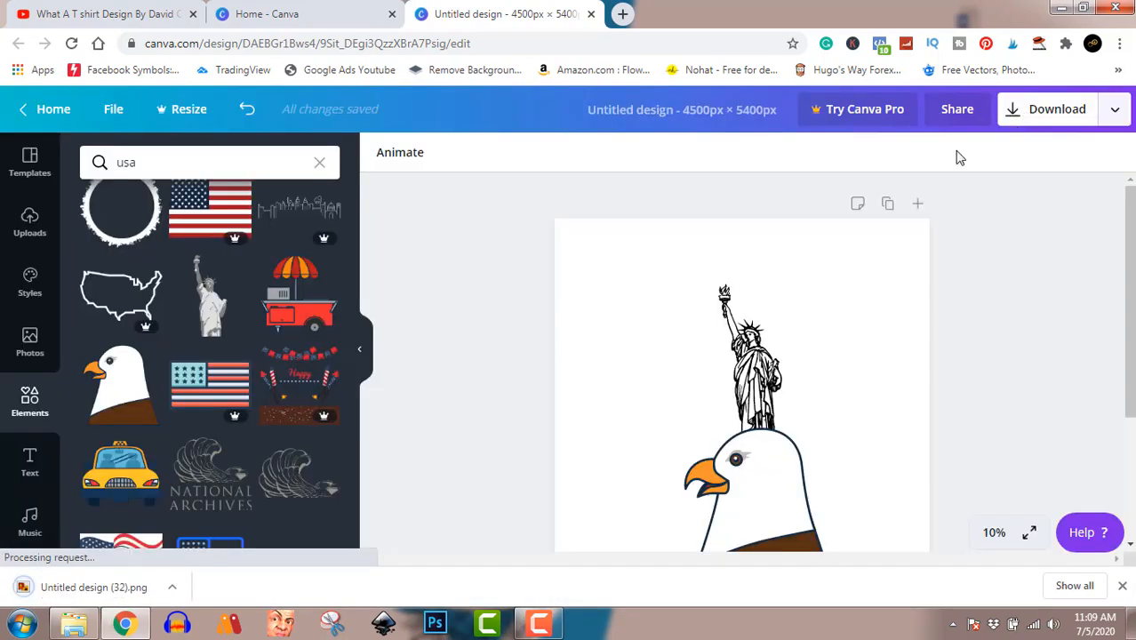
# Show the downloaded PNG in its folder, view the image at full size and close the viewer.
pyautogui.click(171, 587)
pyautogui.click(242, 525)
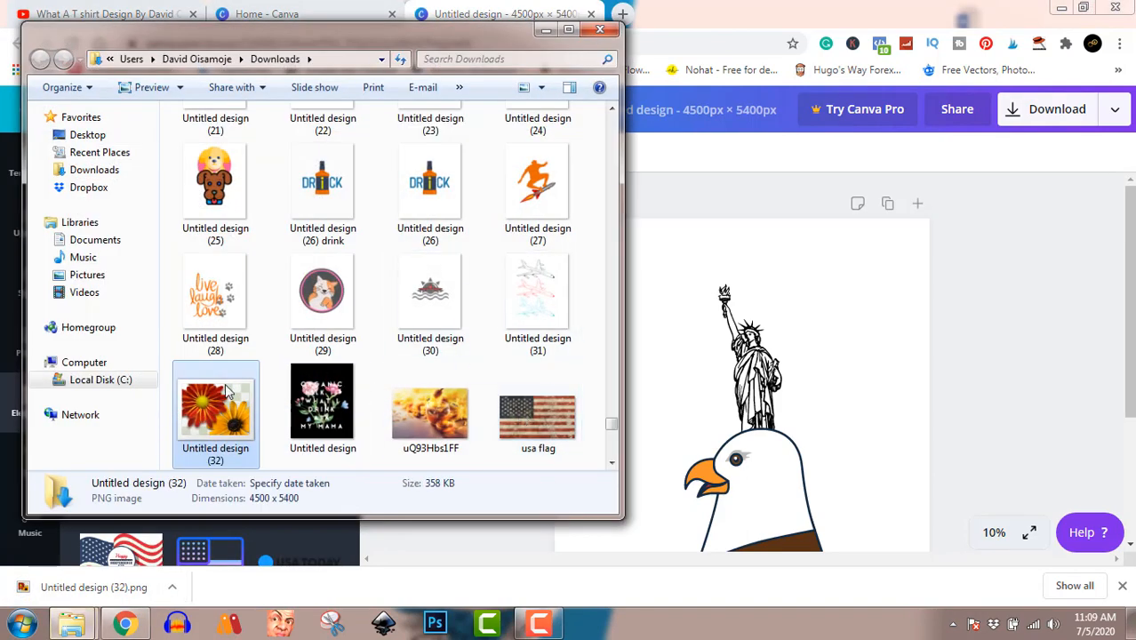
pyautogui.doubleClick(223, 405)
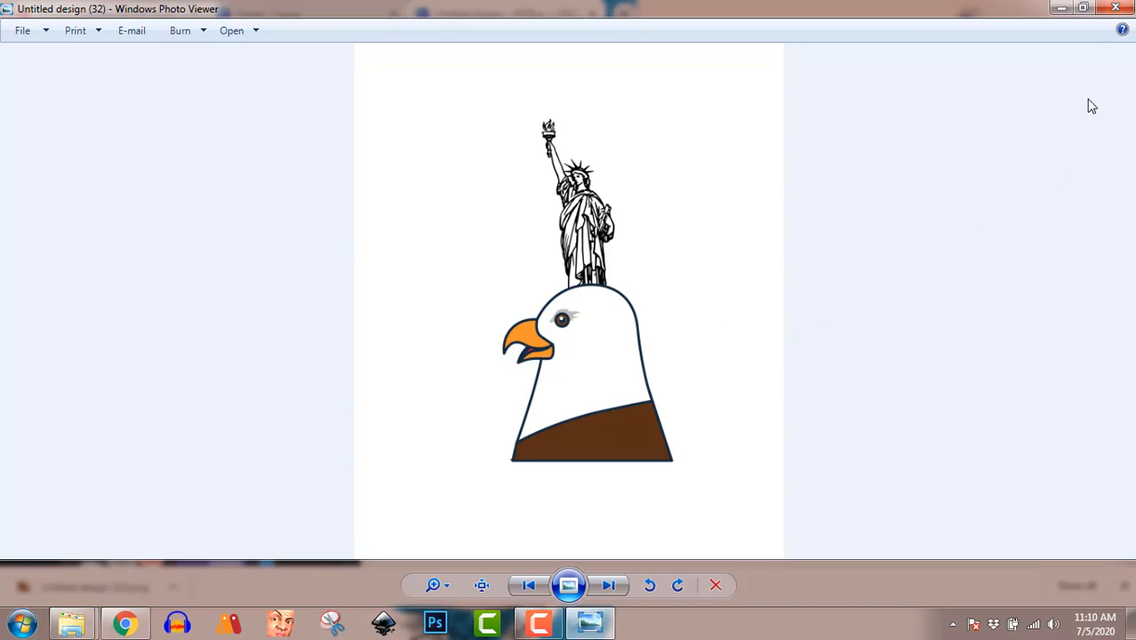
pyautogui.click(1116, 8)
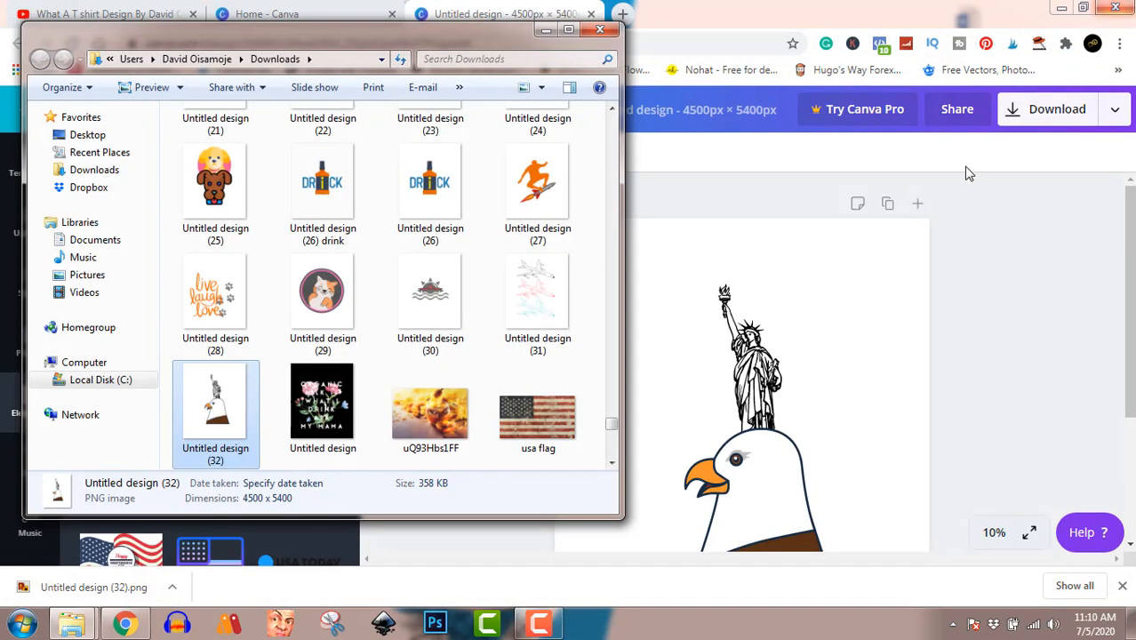
pyautogui.click(542, 622)
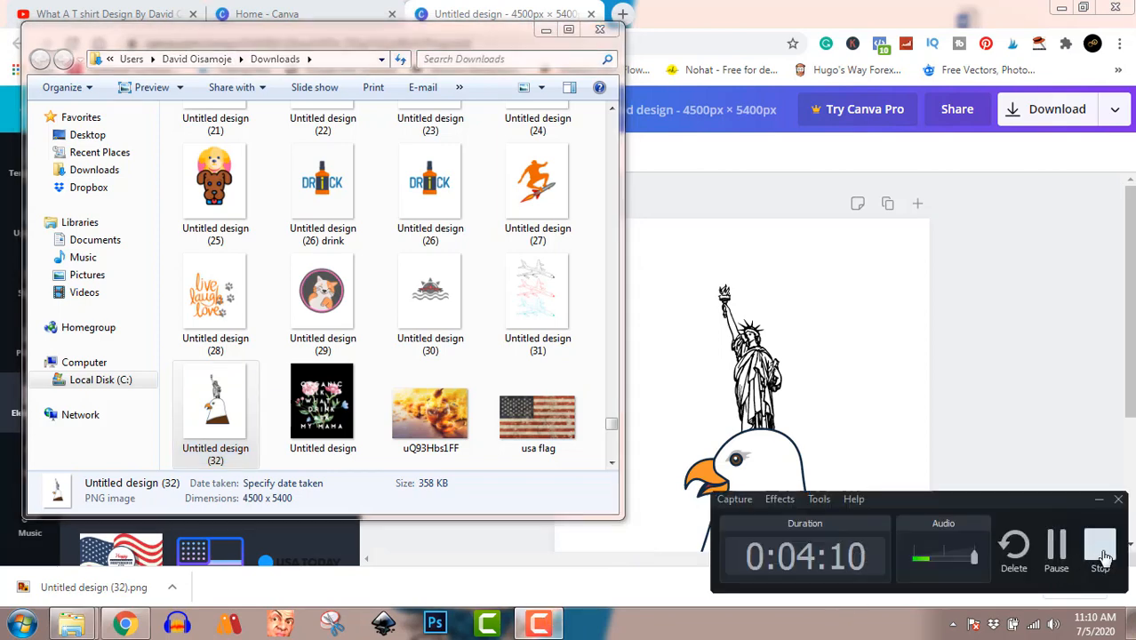
pyautogui.click(1102, 556)
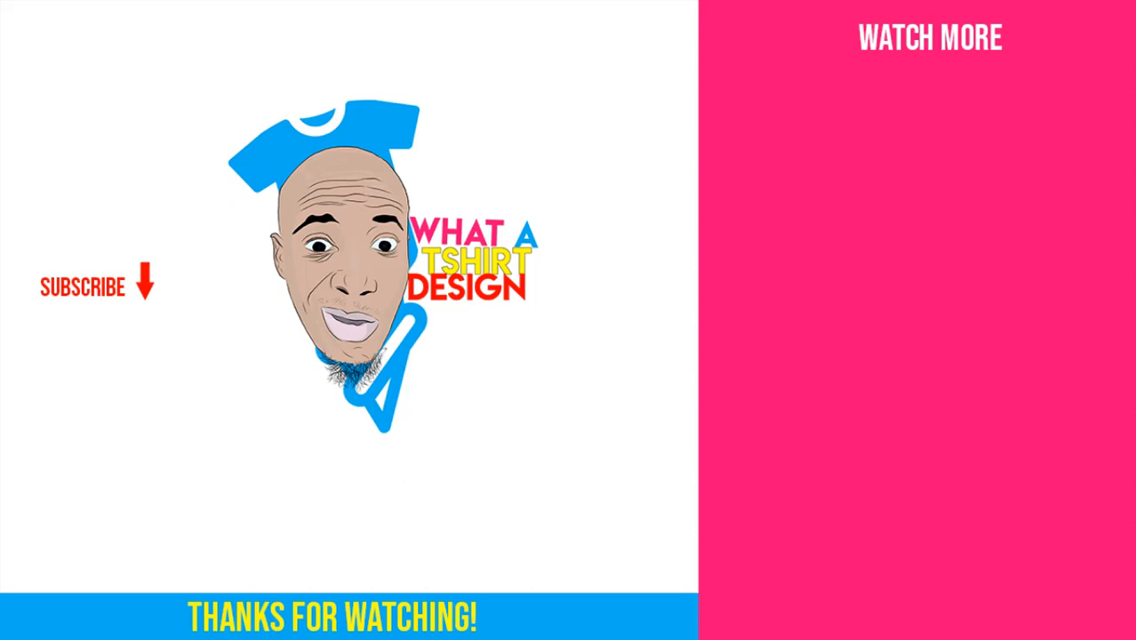